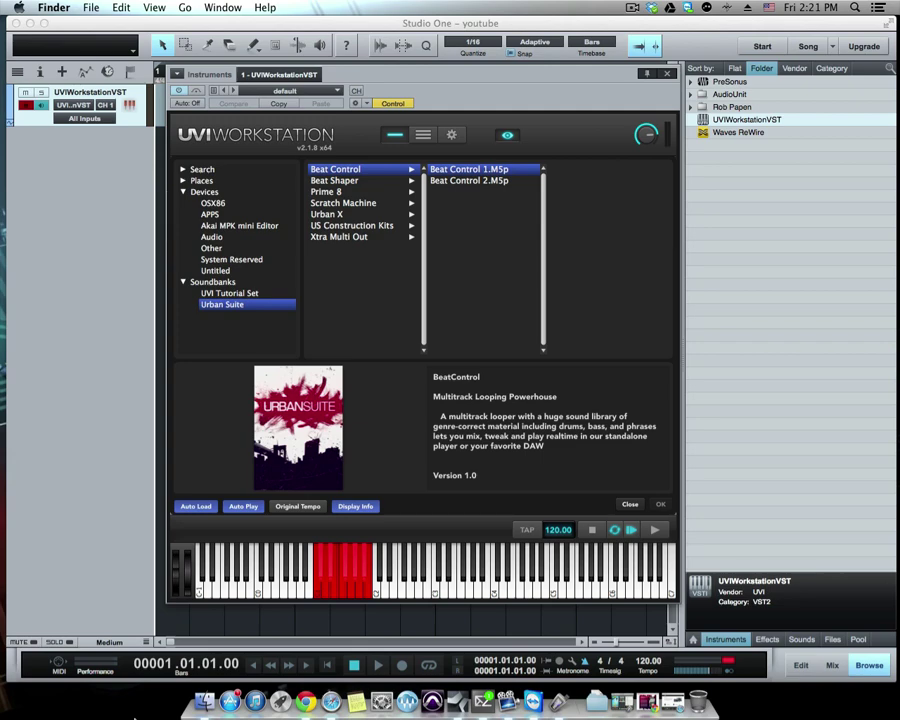
# Step: Load Beat Control 1.M5p from Soundbanks > Urban Suite > Beat Control
pyautogui.doubleClick(469, 169)
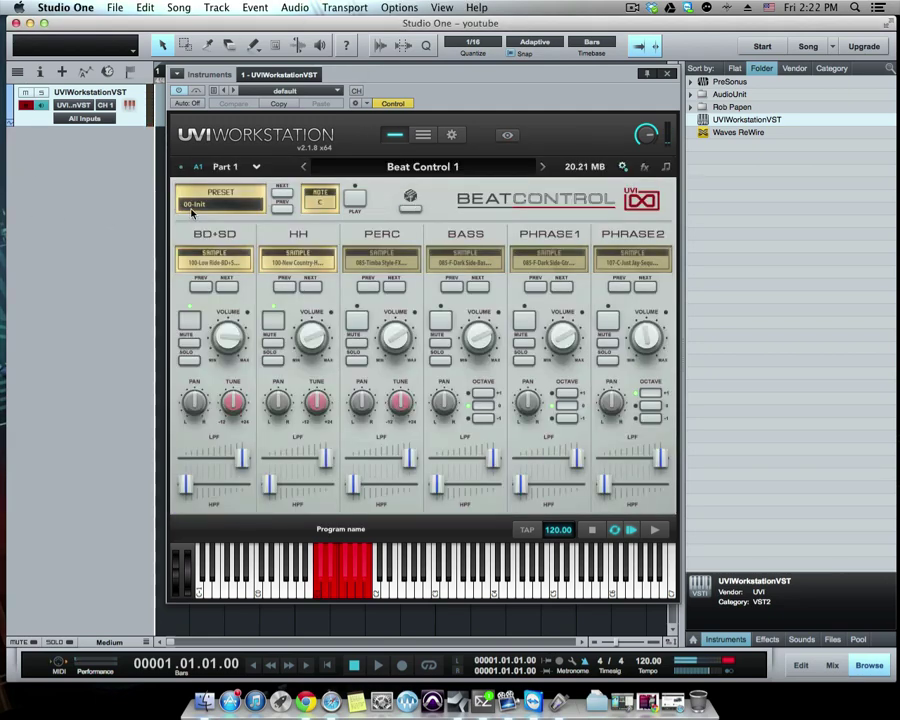
# Step: Try the 067-A-Cinetik preset on Beat Control 1, then load Beat Control 2
pyautogui.click(220, 203)
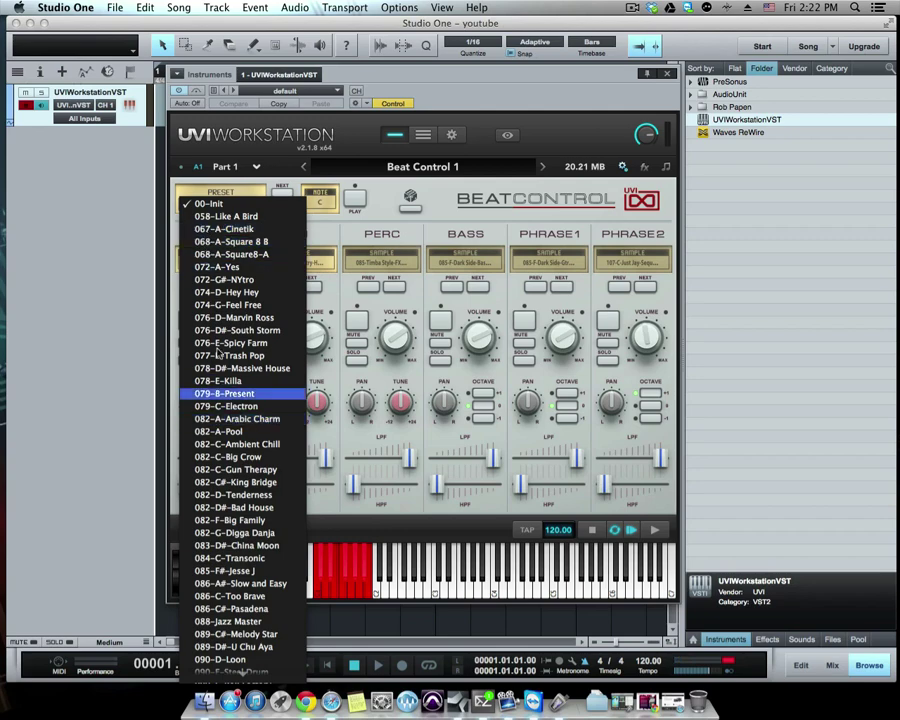
pyautogui.click(214, 229)
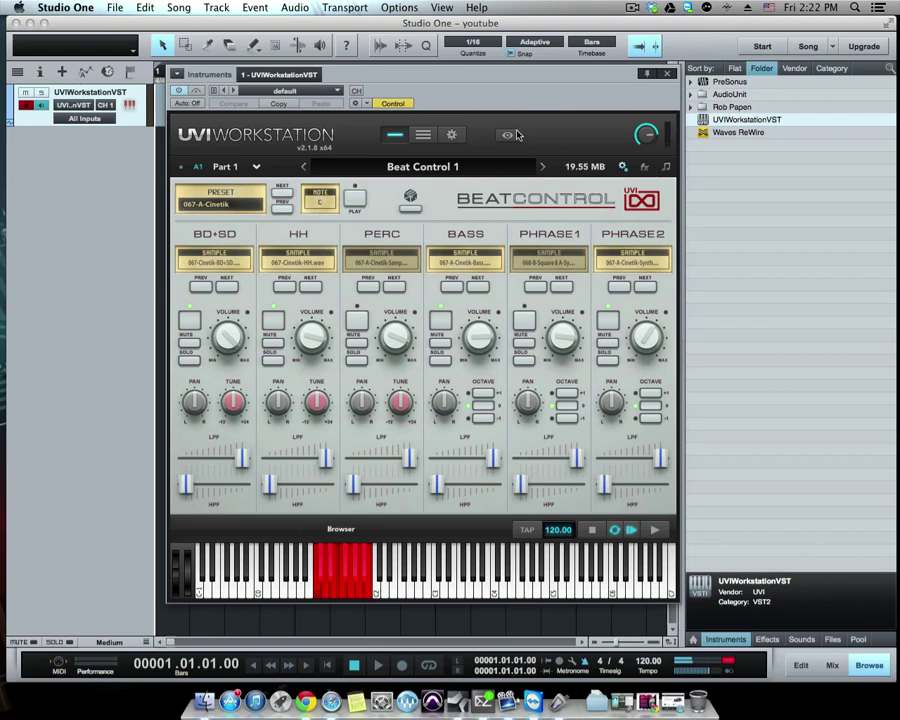
pyautogui.click(423, 166)
pyautogui.doubleClick(240, 200)
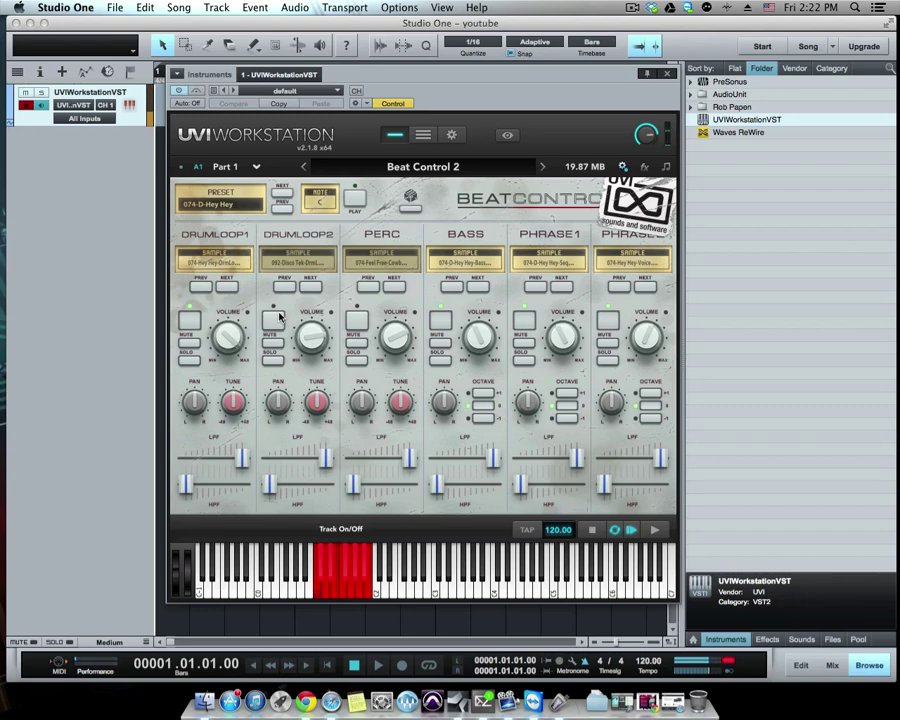
# Step: Load the Beat Shaper.M5p instrument from the browser
pyautogui.click(508, 137)
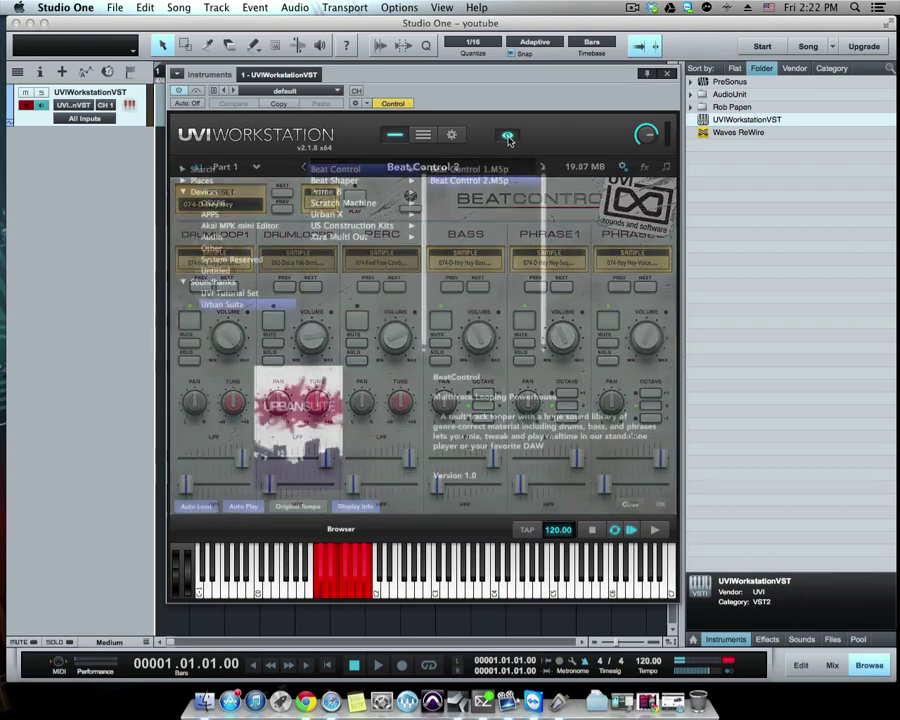
pyautogui.click(349, 182)
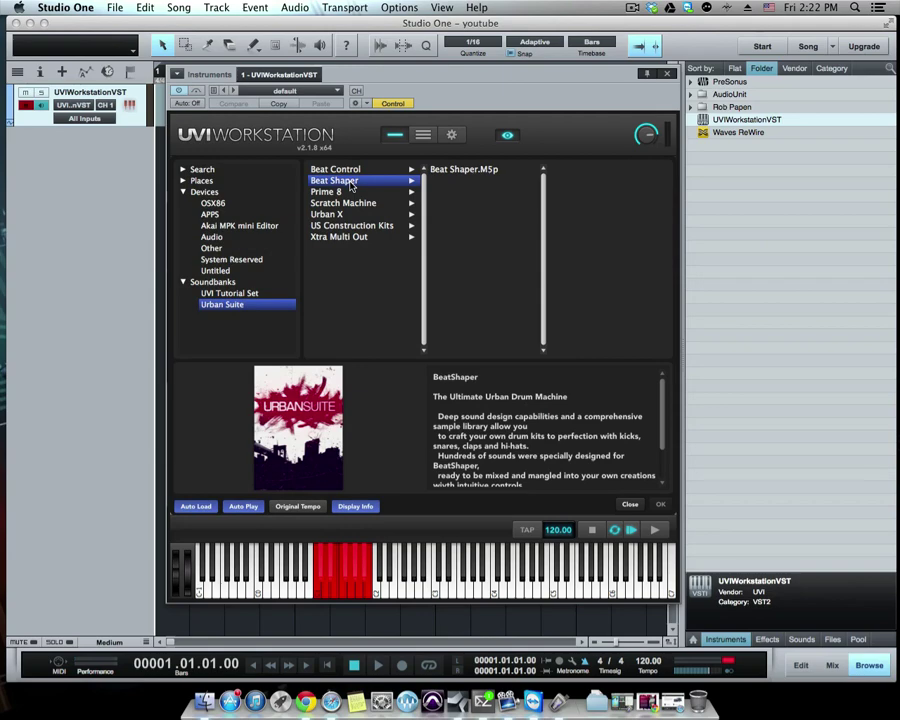
pyautogui.click(462, 171)
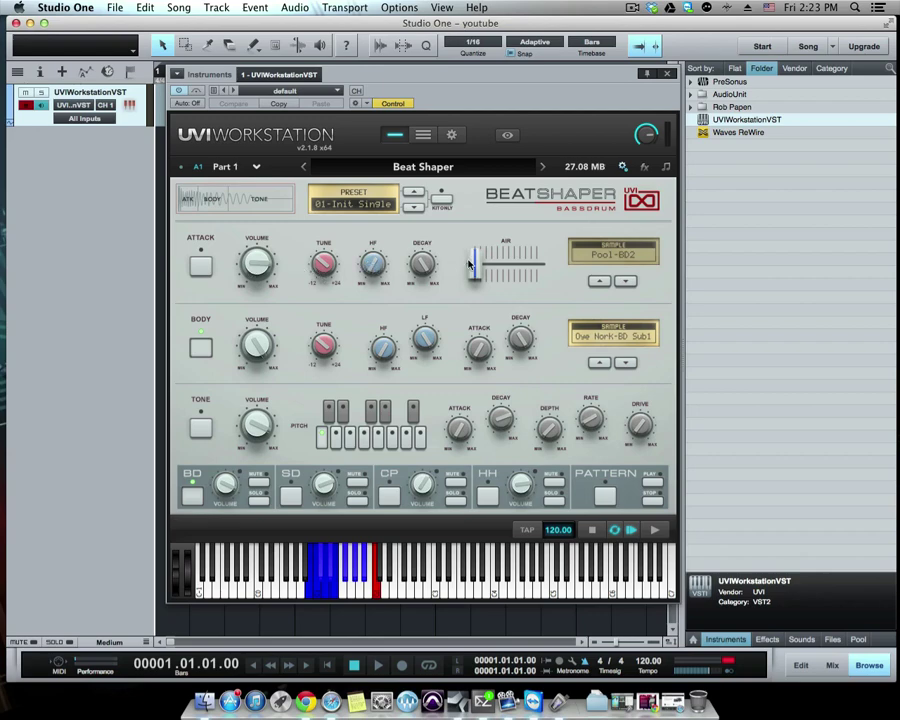
# Step: Raise the bass drum AIR slider and show the Beat Shaper pattern sequencer
pyautogui.moveTo(470, 265); pyautogui.dragTo(487, 265)
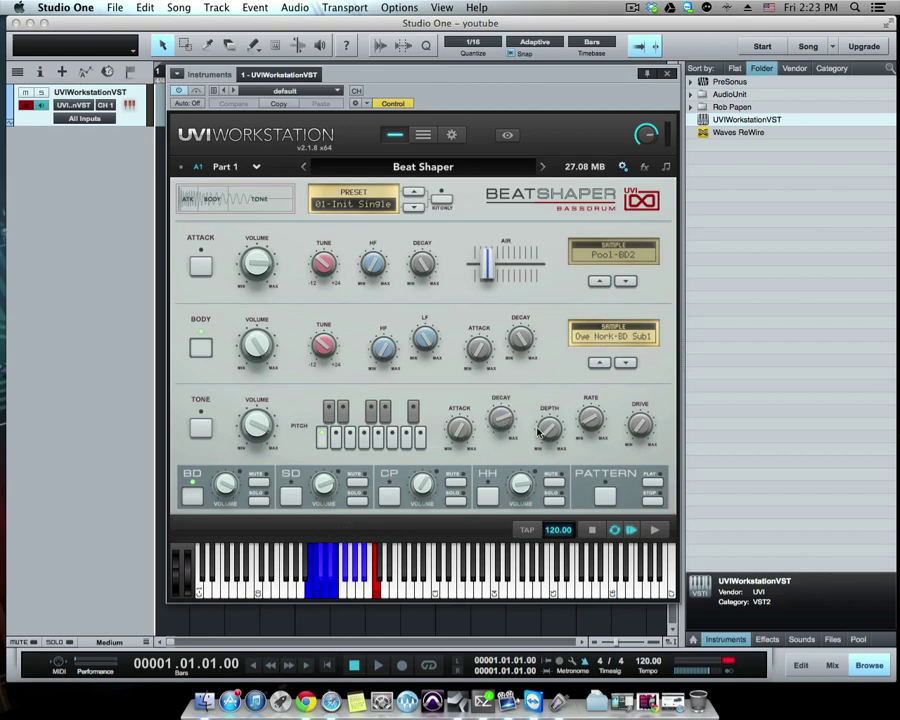
pyautogui.moveTo(641, 430)
pyautogui.click(607, 497)
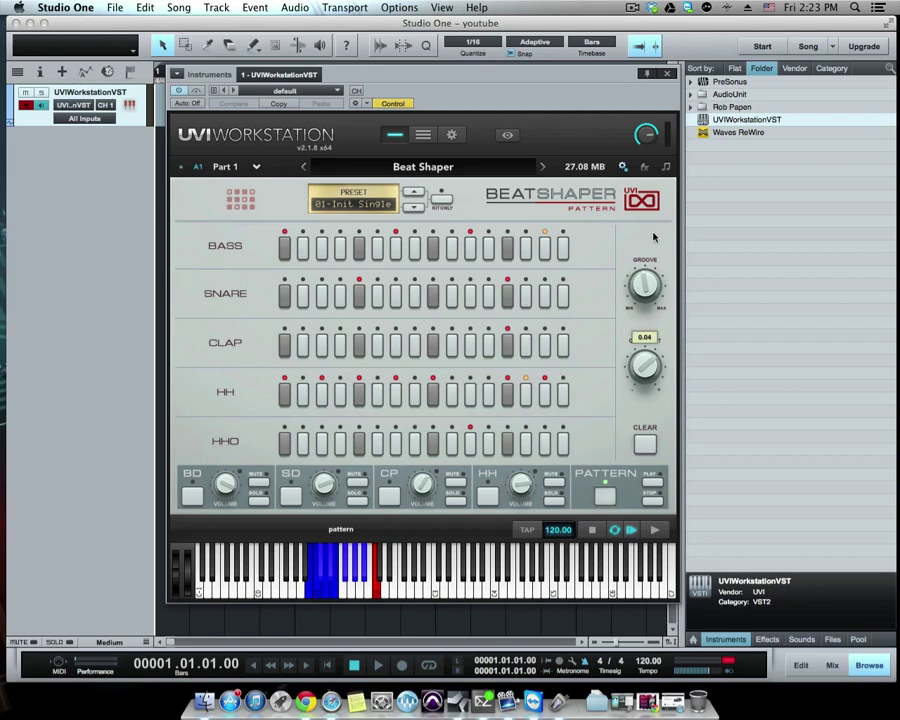
# Step: Load Prime8.M5p from the Prime 8 folder in the browser
pyautogui.click(507, 134)
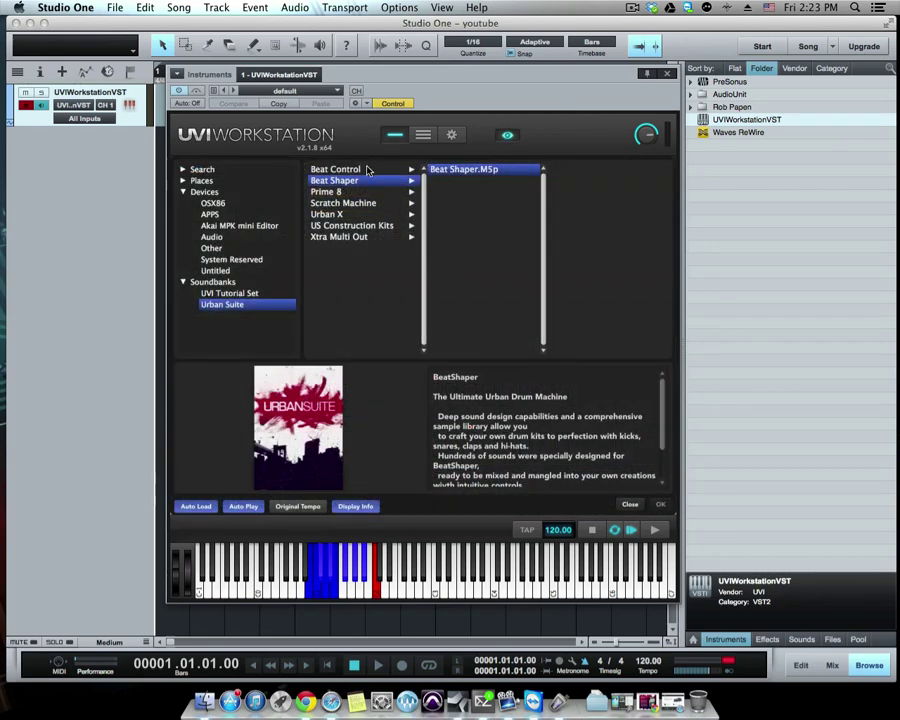
pyautogui.click(340, 192)
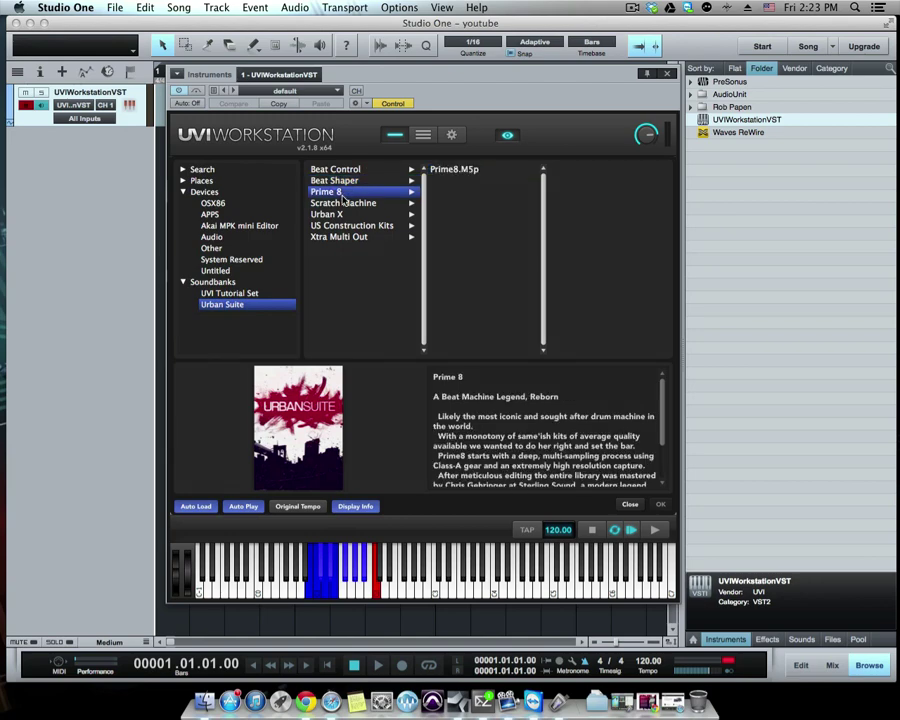
pyautogui.click(472, 171)
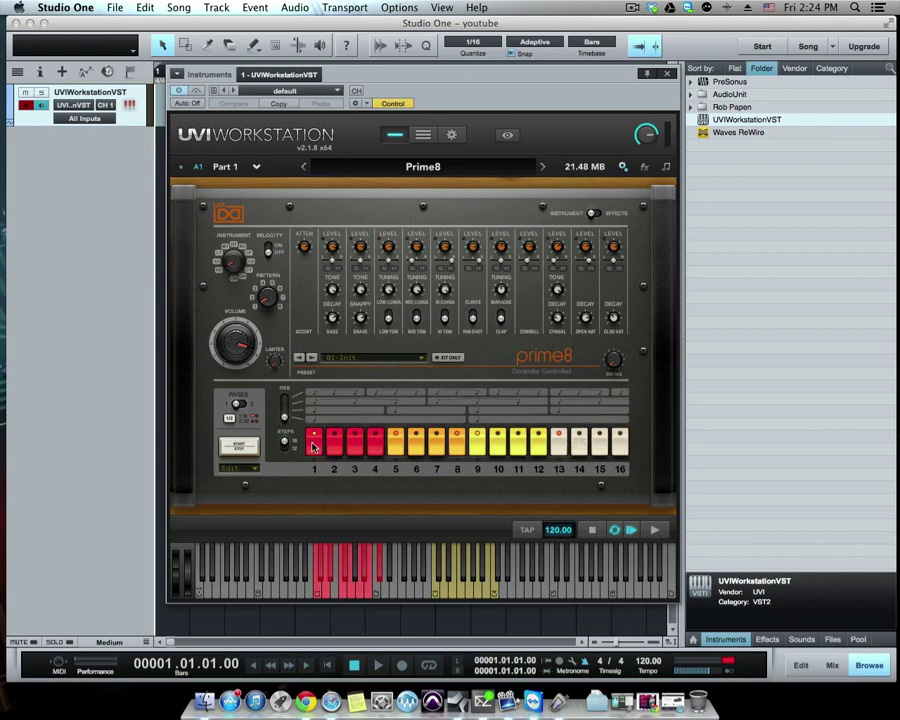
# Step: Start the Prime8 pattern playing and turn the Instrument selector knob
pyautogui.click(240, 450)
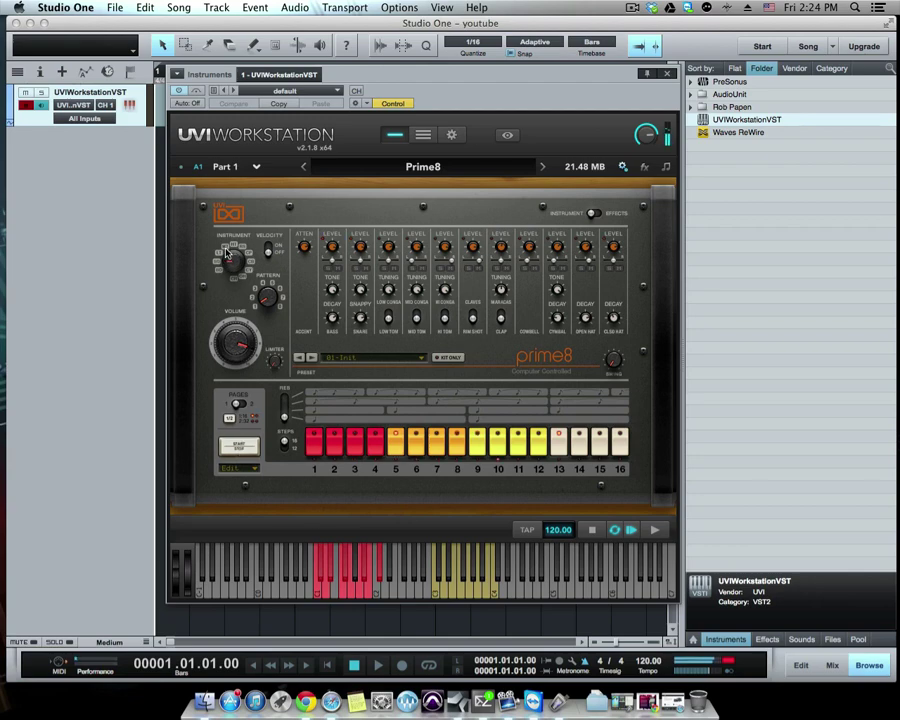
pyautogui.moveTo(228, 256)
pyautogui.mouseDown()
pyautogui.moveTo(240, 280)
pyautogui.moveTo(237, 246)
pyautogui.mouseUp()
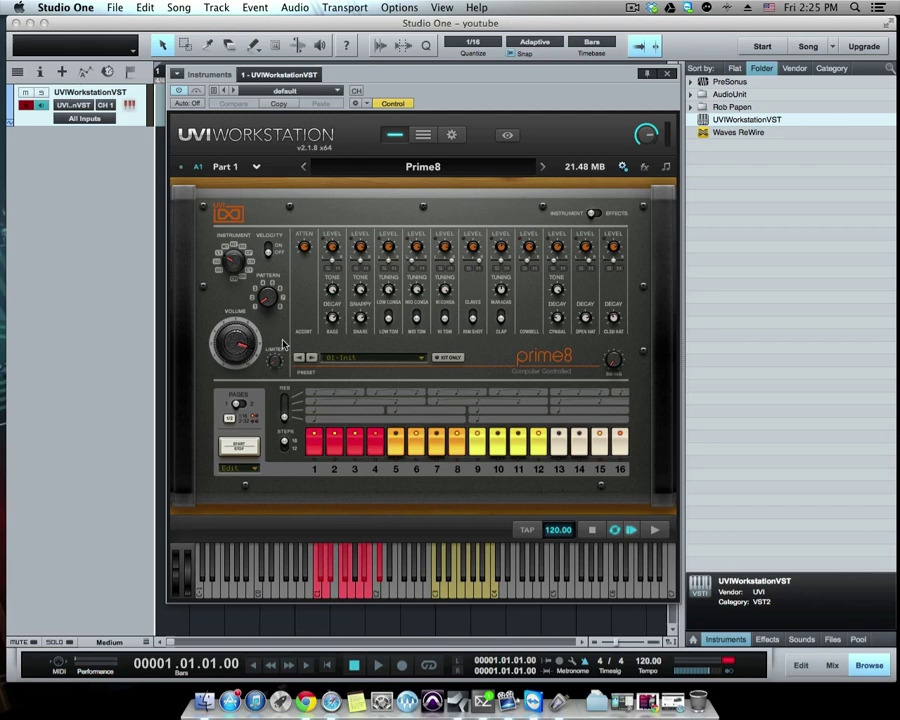
# Step: Audition the 05-Electro Funk Two preset with the pattern playing
pyautogui.click(367, 360)
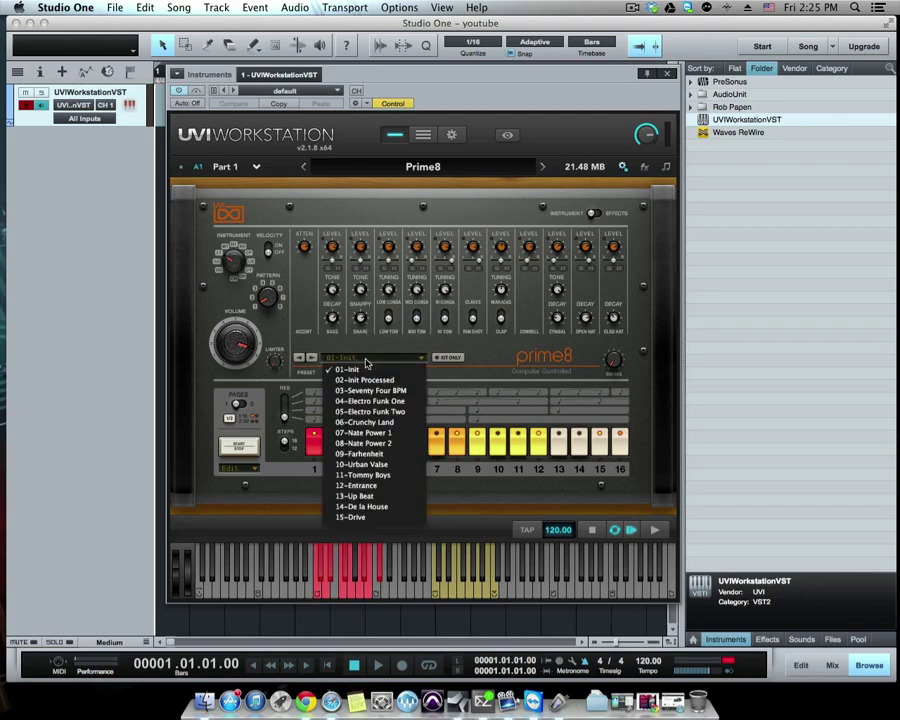
pyautogui.click(367, 411)
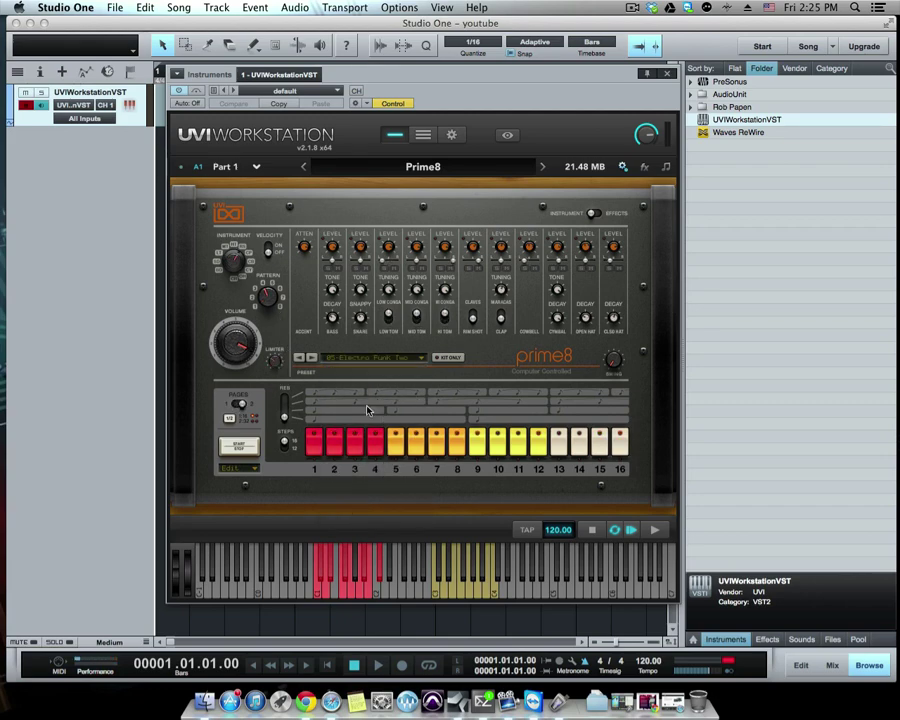
pyautogui.click(245, 449)
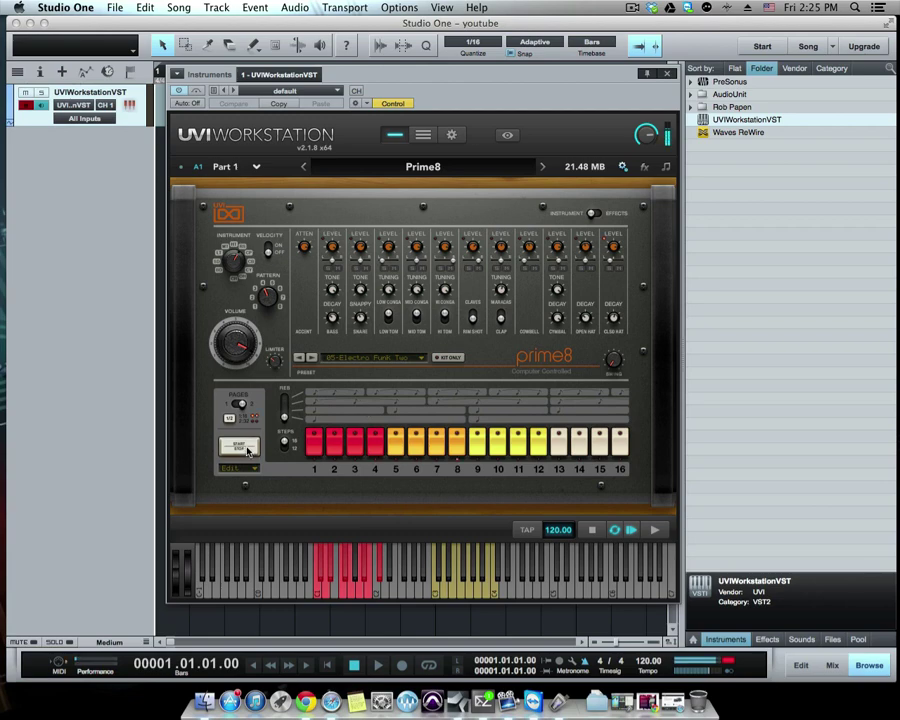
# Step: Stop playback and switch Prime8 to the 06-Crunchy Land preset
pyautogui.click(413, 360)
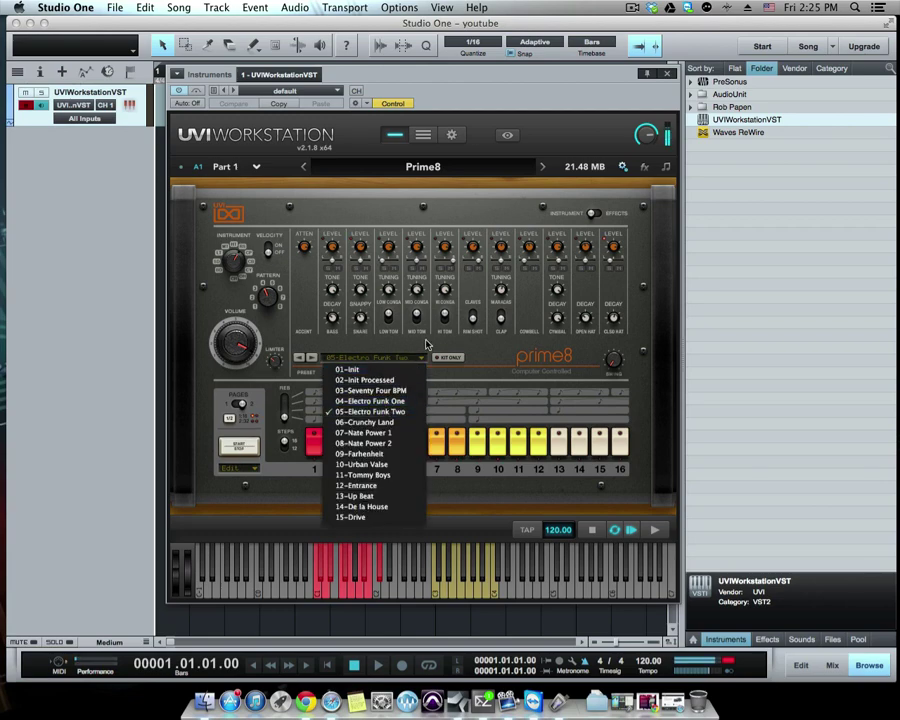
pyautogui.click(380, 411)
pyautogui.click(245, 449)
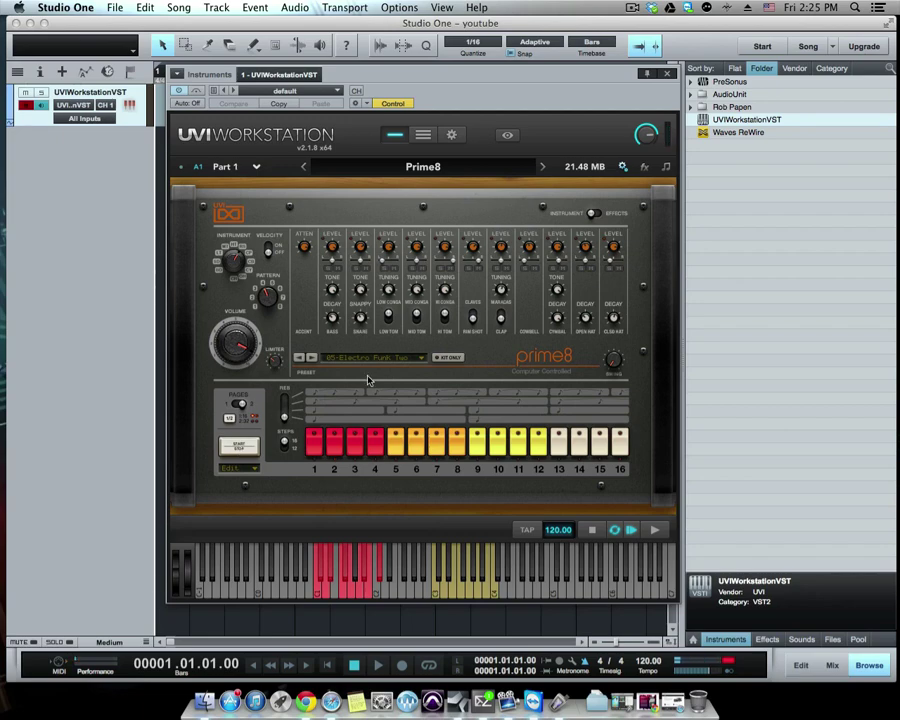
pyautogui.click(378, 358)
pyautogui.click(380, 423)
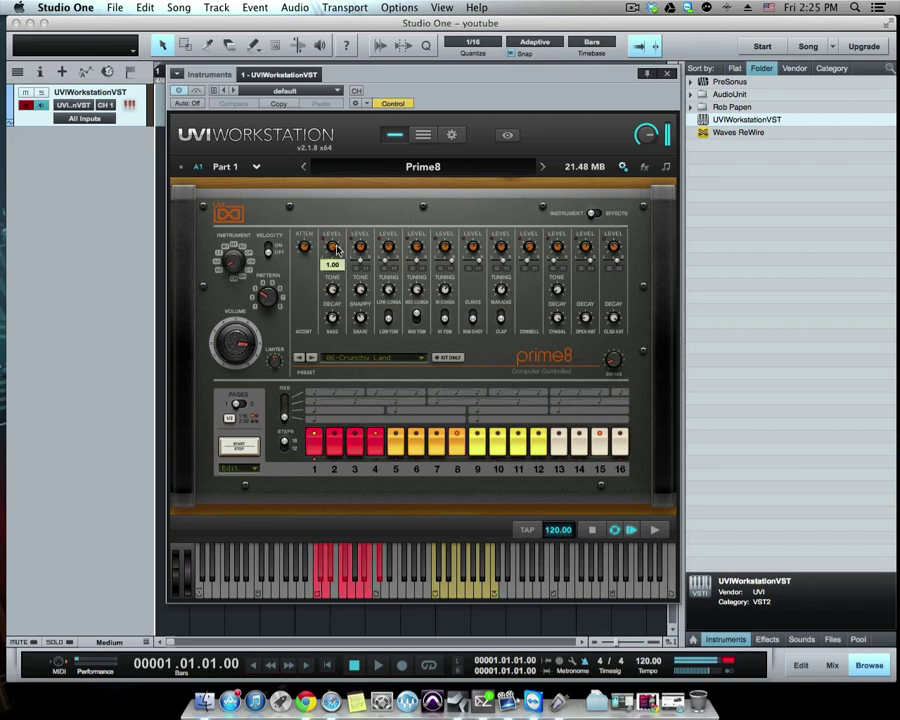
# Step: Switch Prime8 to Effects to show per-voice reverb, delay, drive and filter knobs
pyautogui.moveTo(336, 250)
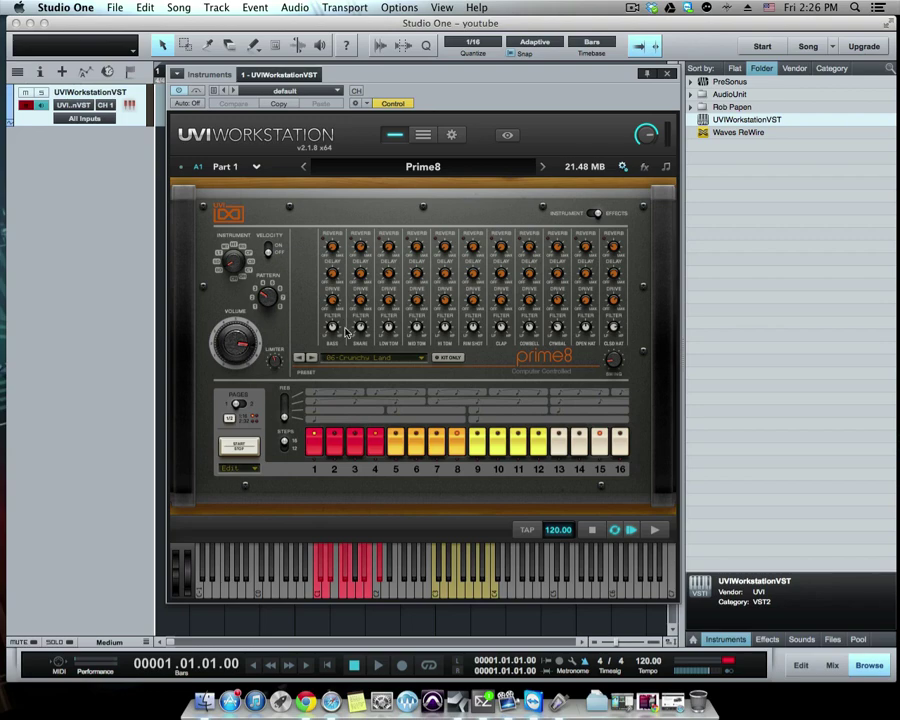
# Step: Load Scratch Machine's Fresh 090-1 from Legendaries > 1st Fresh and reopen the browser
pyautogui.click(357, 209)
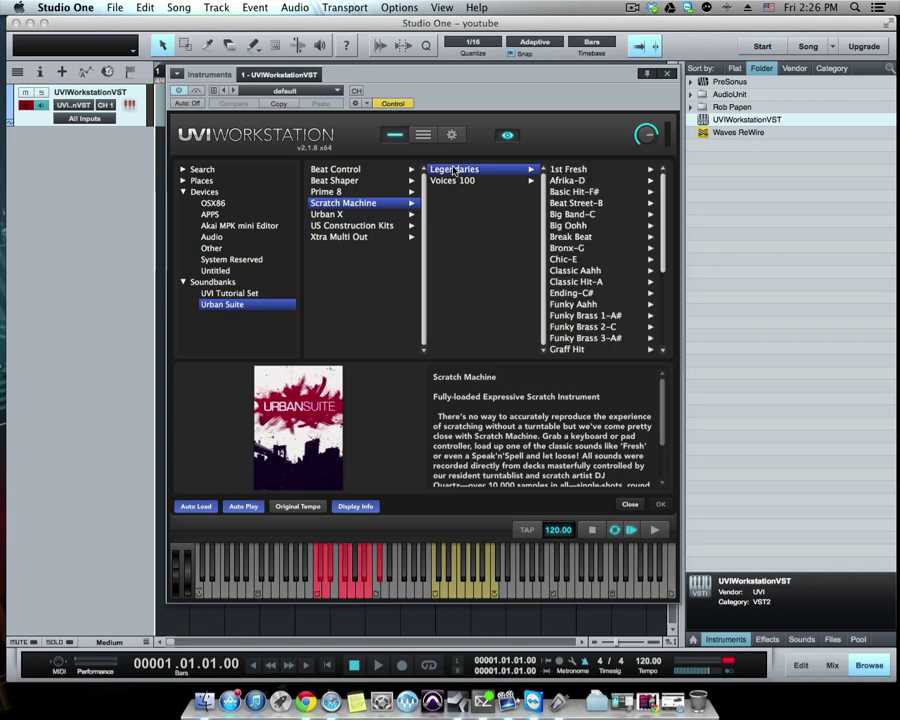
pyautogui.click(579, 172)
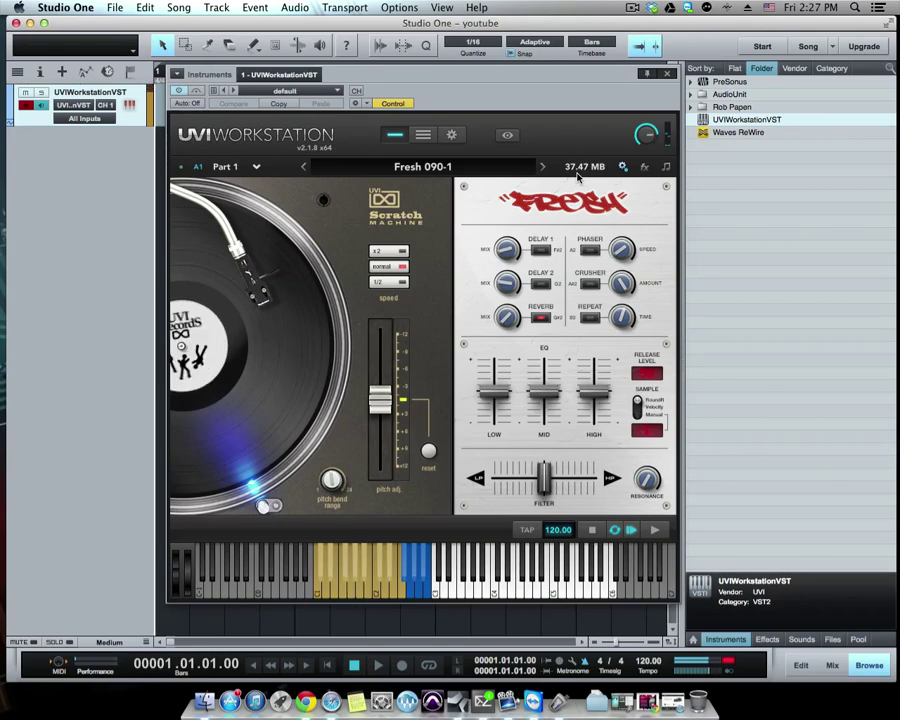
pyautogui.click(490, 167)
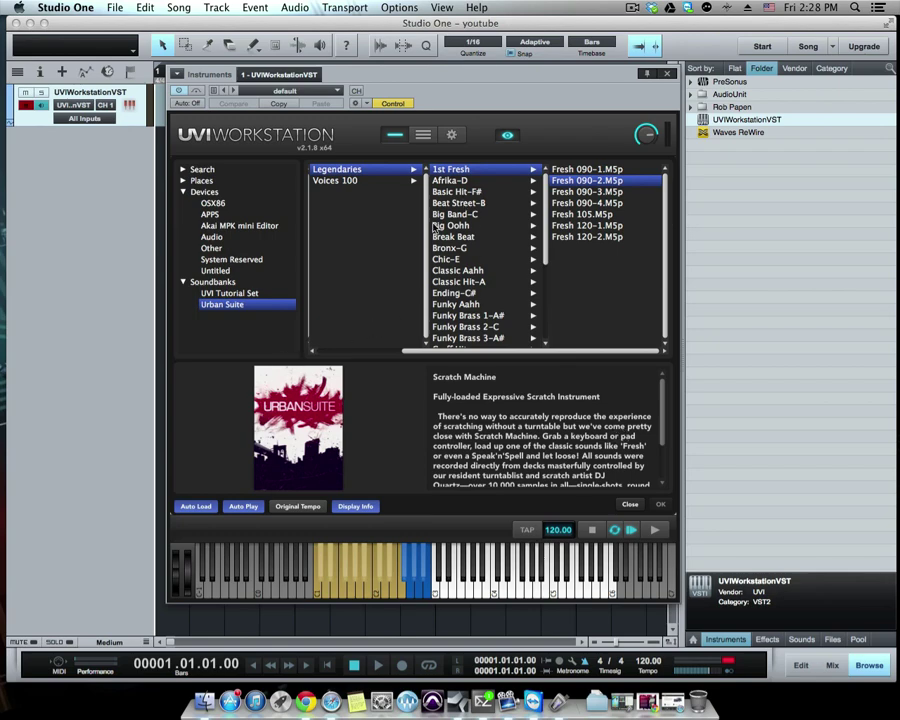
# Step: Load the Urban X.M5p synth from the Urban Suite browser
pyautogui.hscroll(-3, 311, 157)
pyautogui.click(320, 215)
pyautogui.click(466, 172)
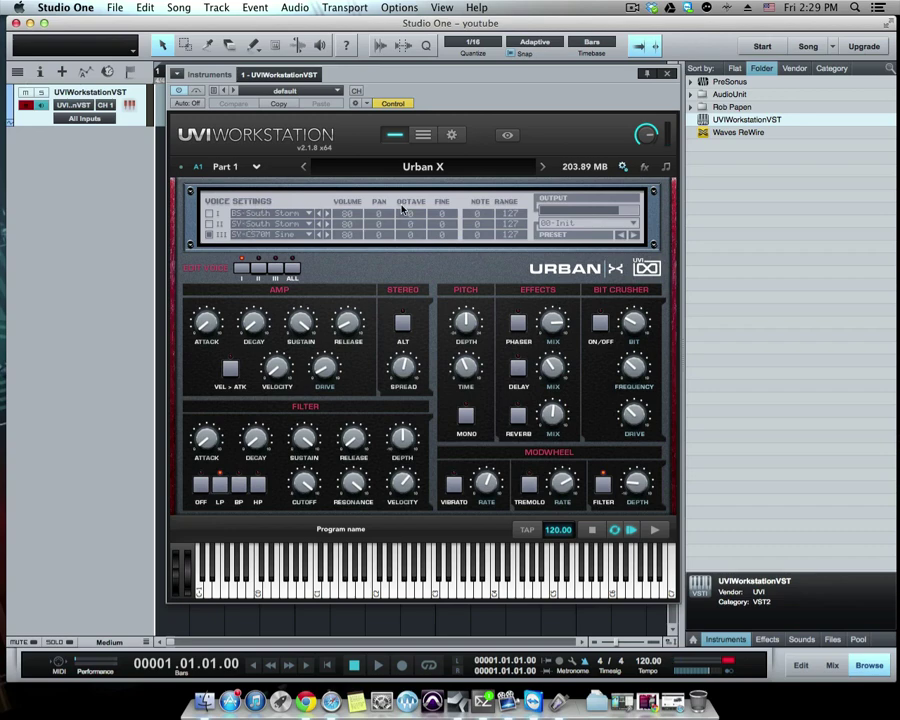
# Step: Switch Urban X to the 03-Select Voice III preset
pyautogui.click(554, 226)
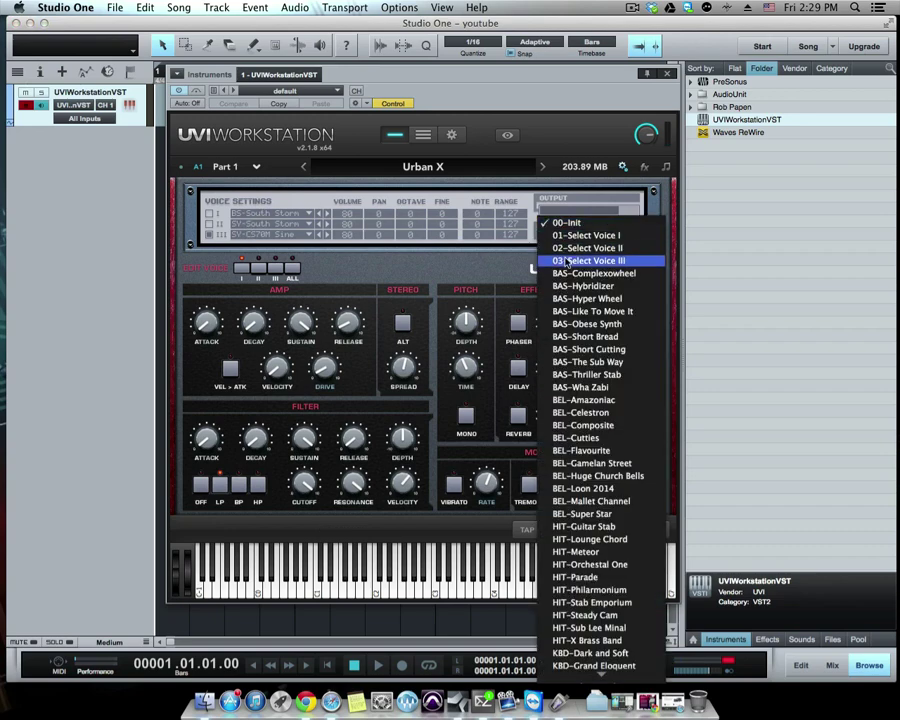
pyautogui.click(566, 258)
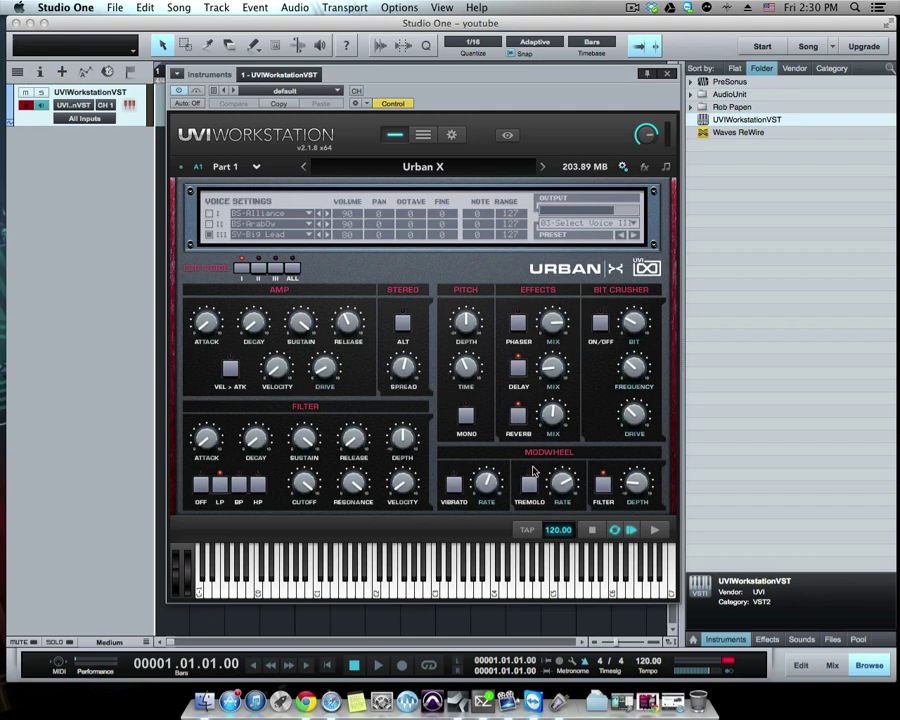
# Step: Load Tension-BD.wav from US Construction Kits > Sorted Elements > 01-Bass Drum
pyautogui.click(463, 168)
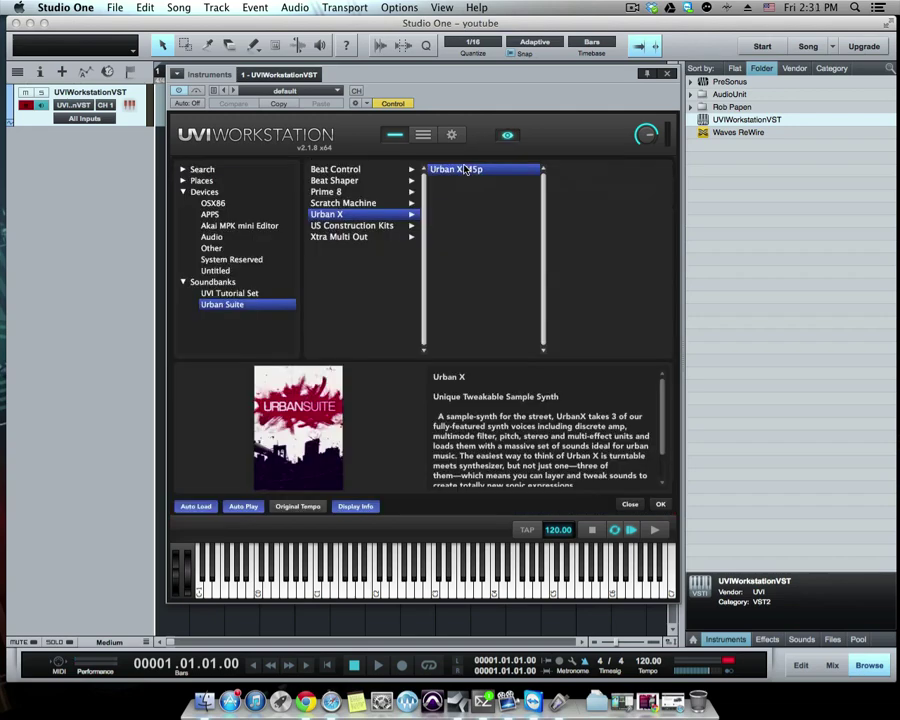
pyautogui.click(378, 228)
pyautogui.click(467, 181)
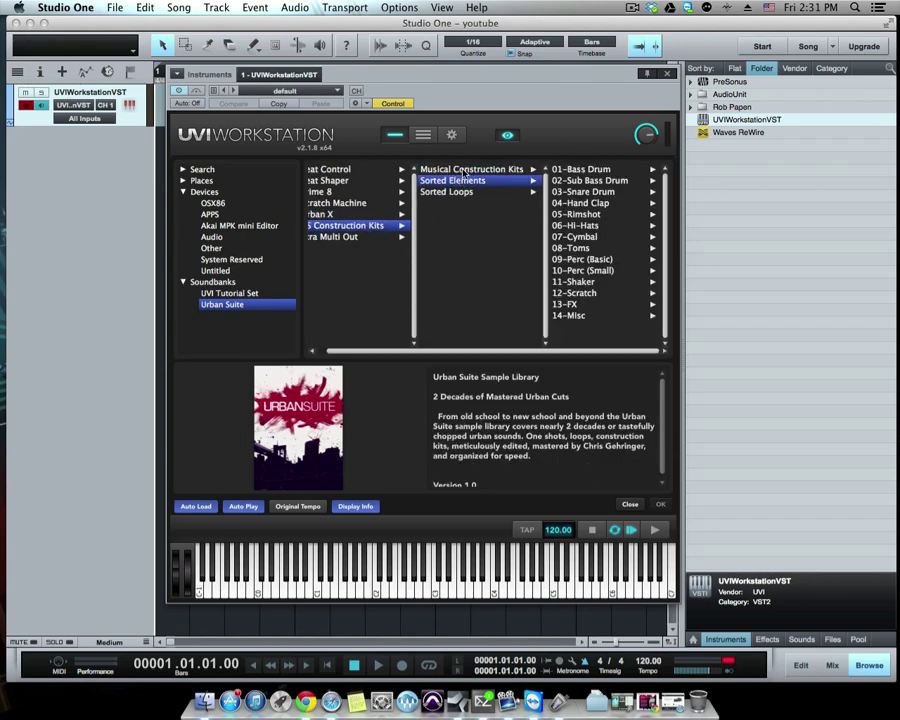
pyautogui.click(580, 170)
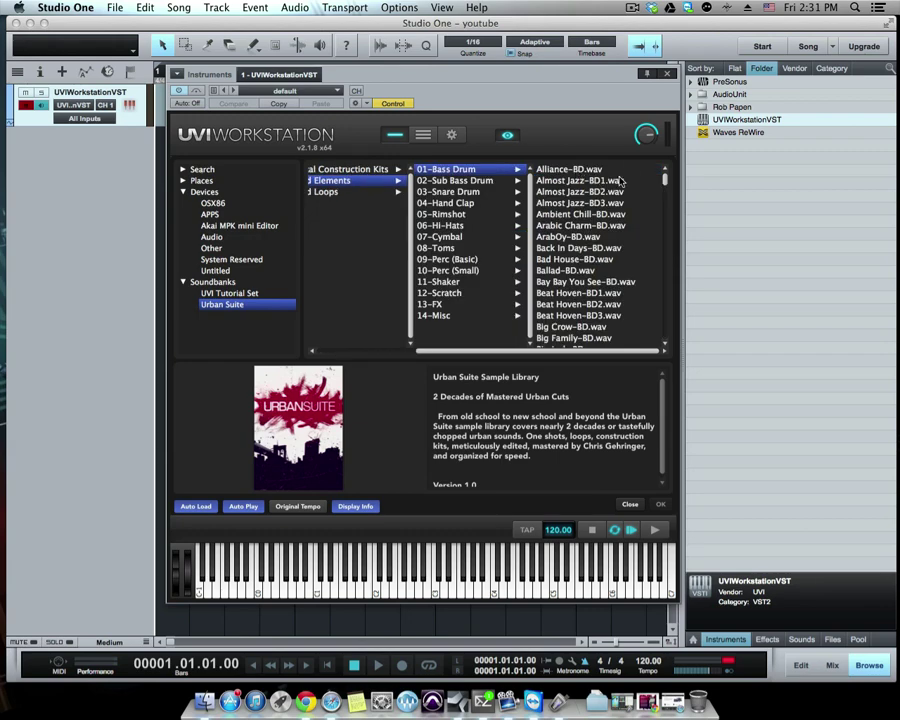
pyautogui.moveTo(666, 183); pyautogui.dragTo(669, 318)
pyautogui.click(572, 277)
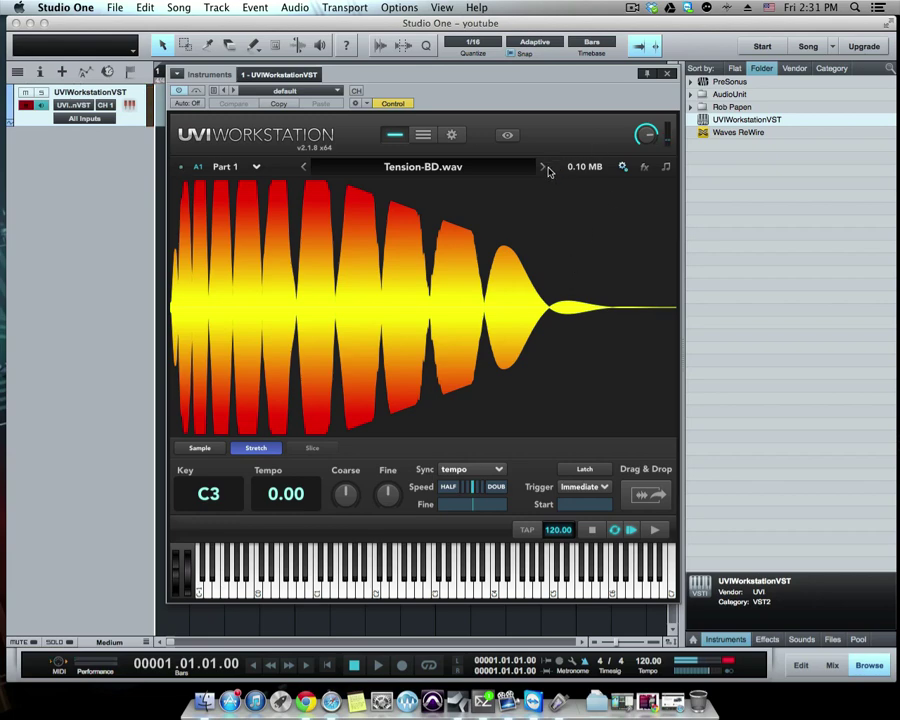
# Step: Load the 058-D-Like A Bird program from US Construction Kits > Musical Construction Kits
pyautogui.click(508, 136)
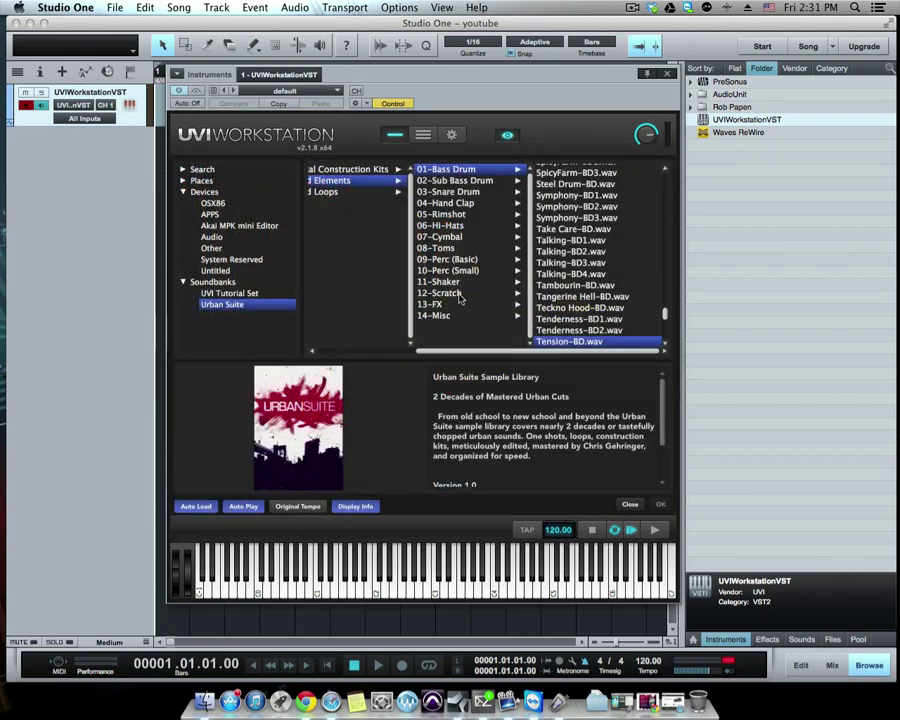
pyautogui.hscroll(-5, 555, 357)
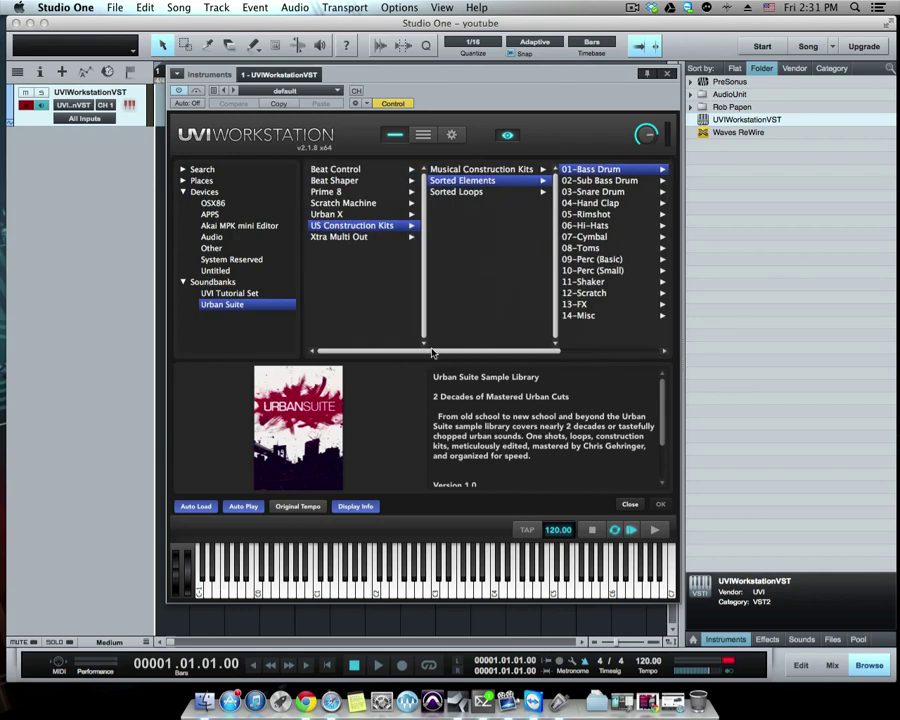
pyautogui.click(383, 229)
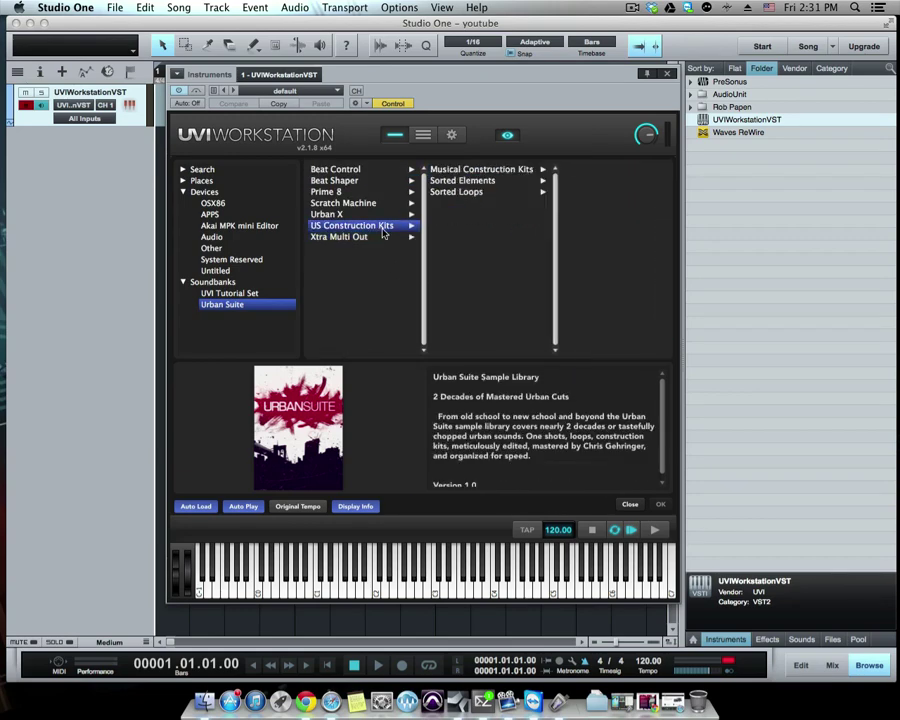
pyautogui.click(462, 170)
pyautogui.click(600, 169)
pyautogui.click(633, 192)
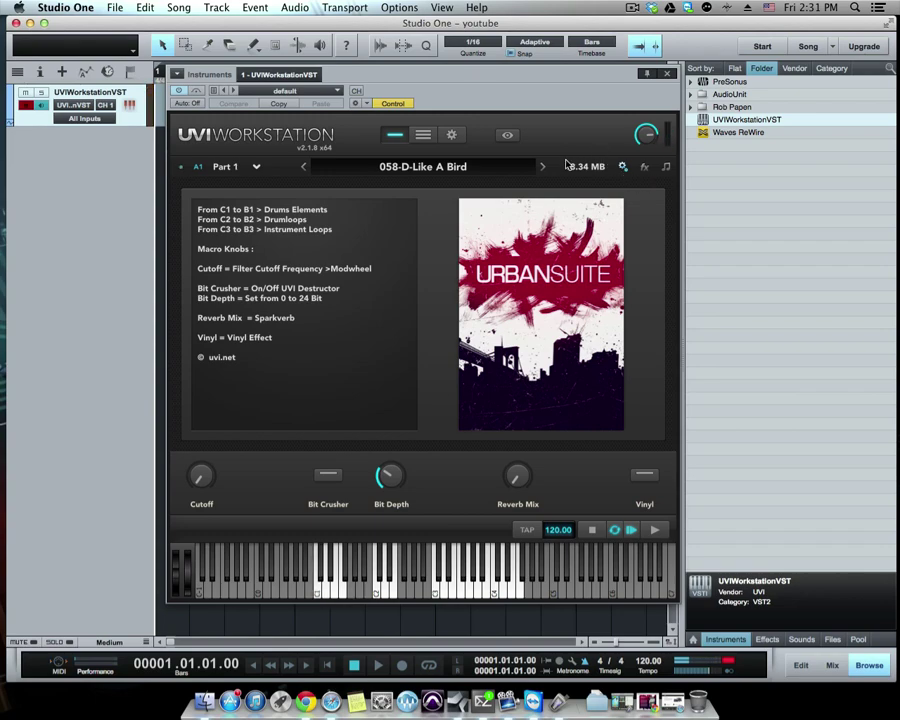
# Step: Pick Alliance-BD.wav under Sorted Elements > 01-Bass Drum, then bring Safari's Urban Suite page forward
pyautogui.click(507, 134)
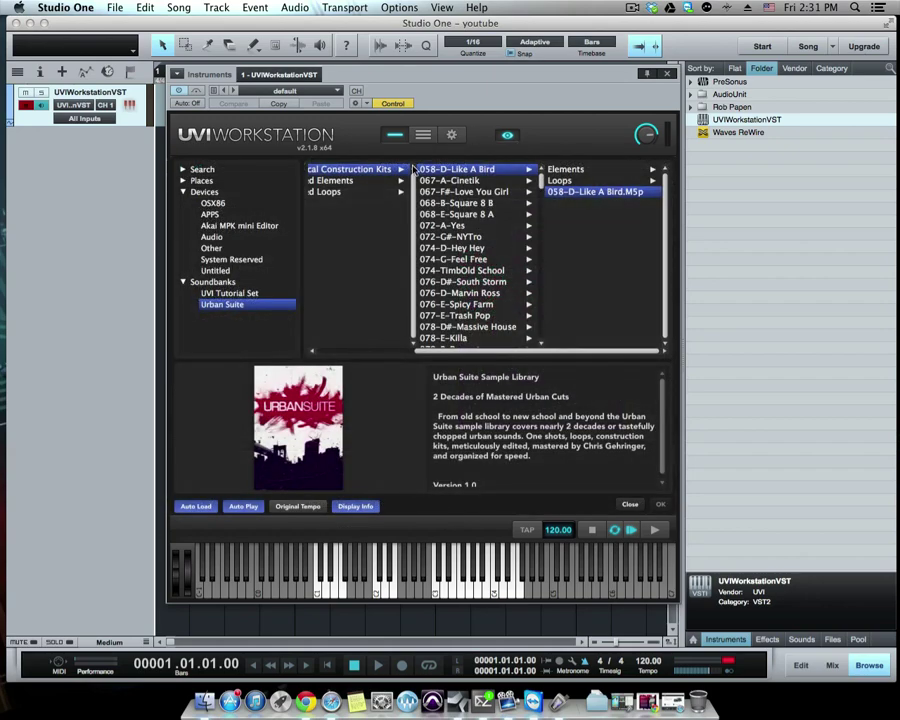
pyautogui.click(380, 181)
pyautogui.click(601, 170)
pyautogui.click(601, 170)
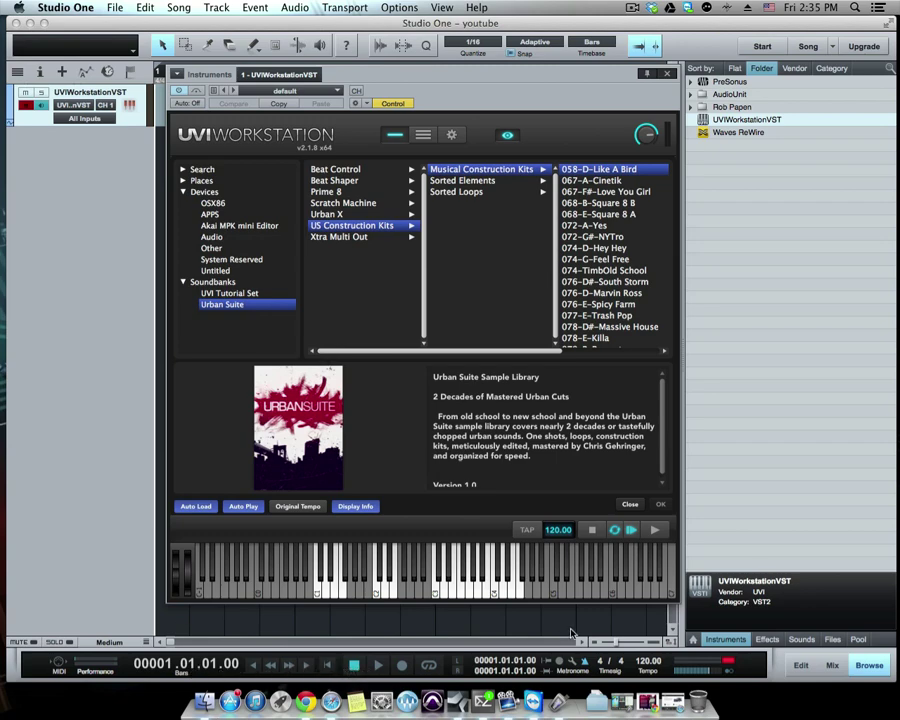
pyautogui.click(331, 702)
# Step: Browse the Vintage Corner soundware list, declining the keychain prompt, then return to the top
pyautogui.click(302, 72)
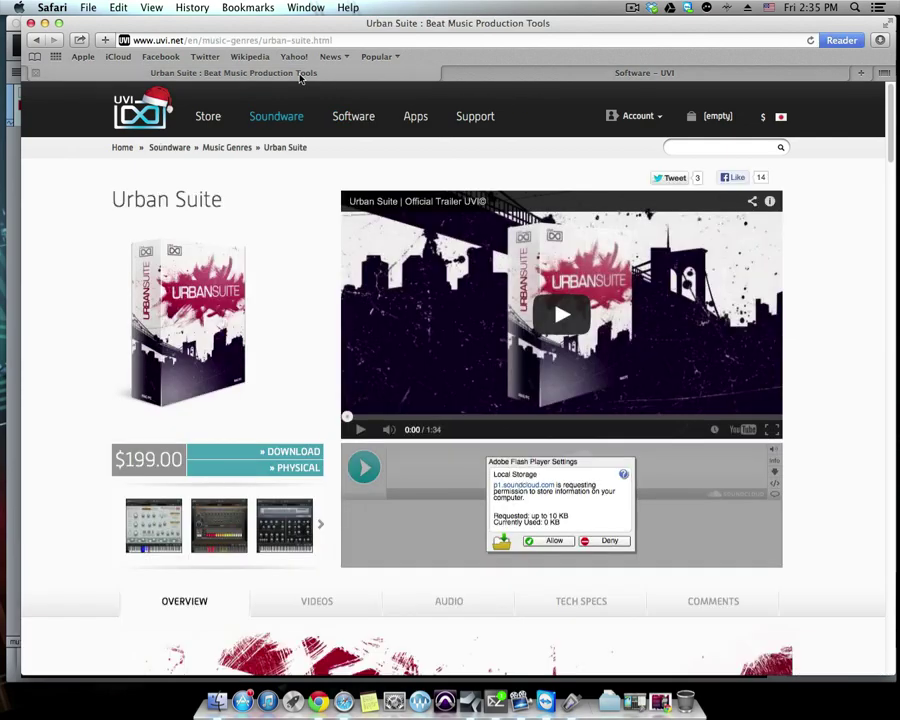
pyautogui.moveTo(276, 121)
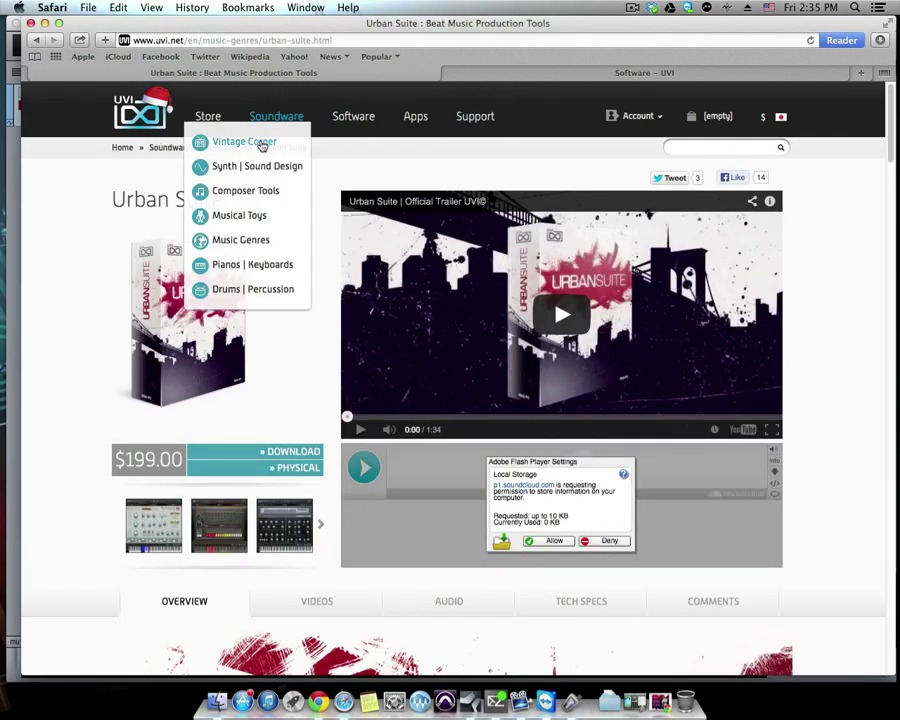
pyautogui.click(262, 145)
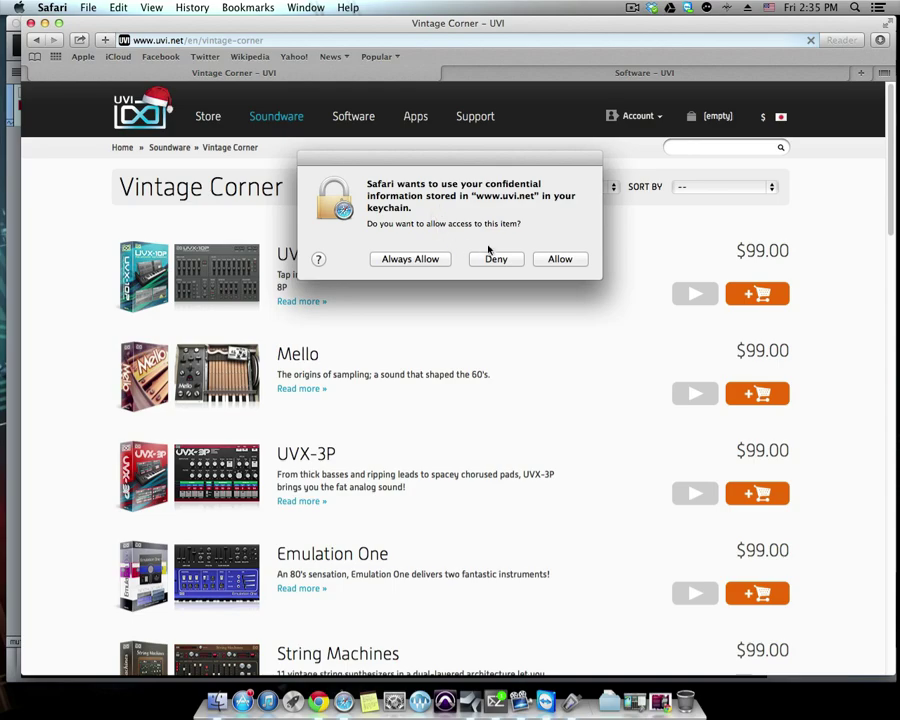
pyautogui.click(489, 256)
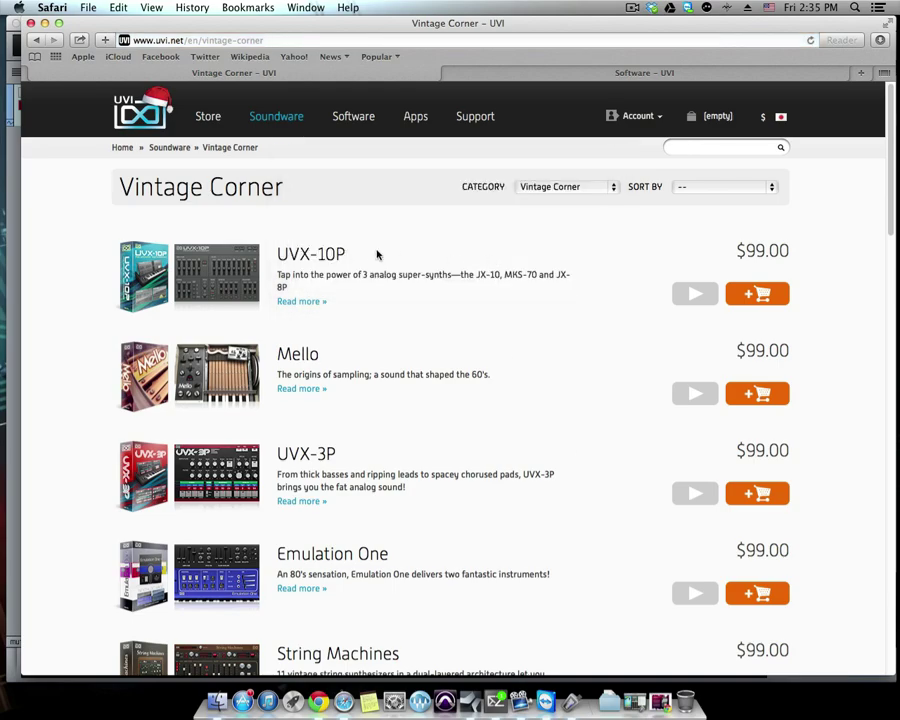
pyautogui.scroll(-10, 408, 280)
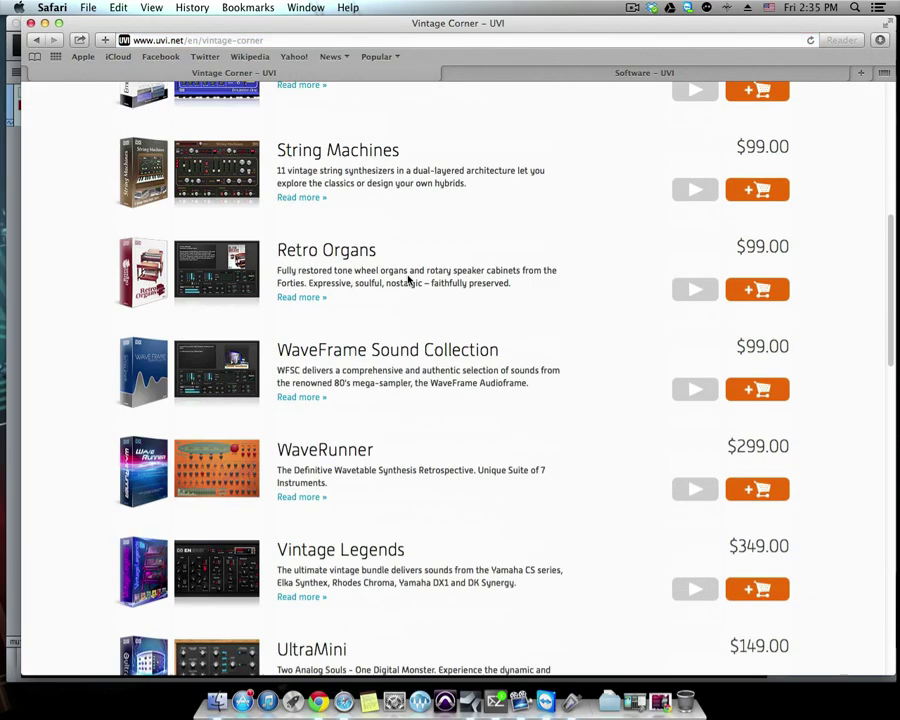
pyautogui.scroll(-10, 400, 295)
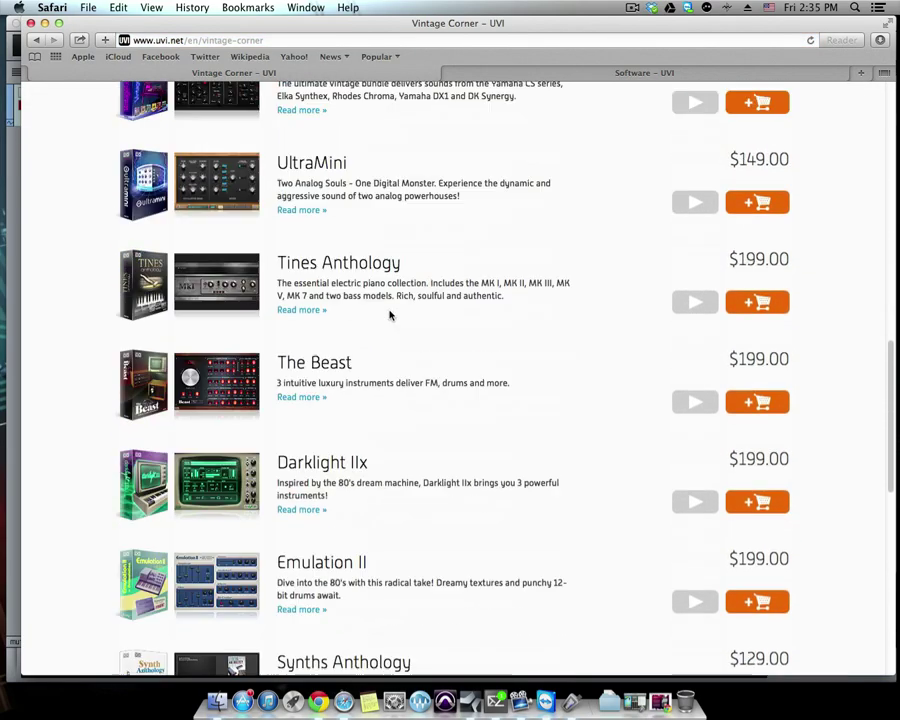
pyautogui.scroll(-10, 385, 330)
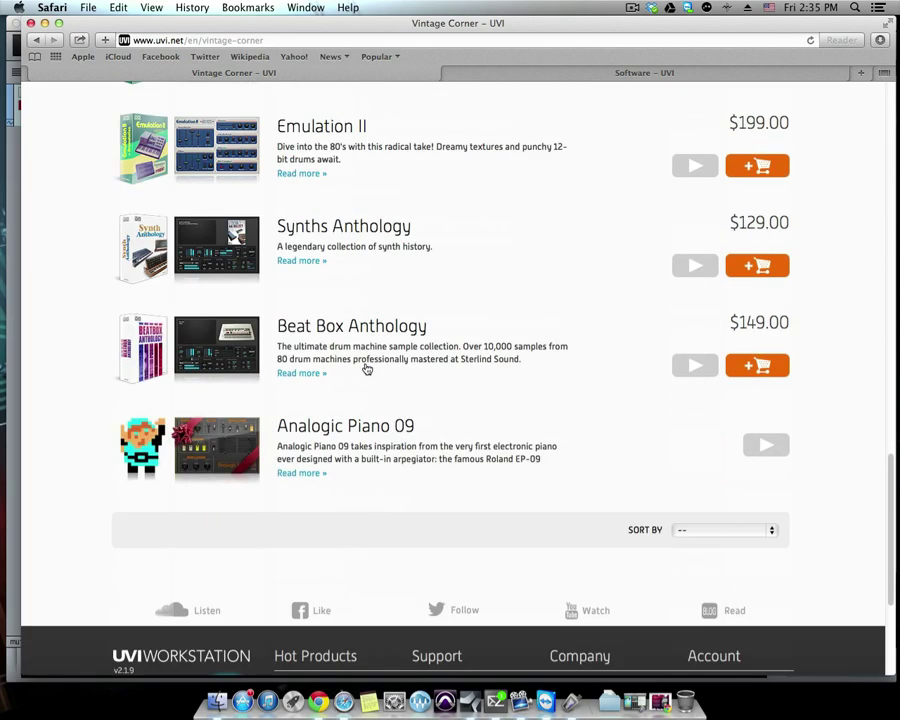
pyautogui.press('Home')
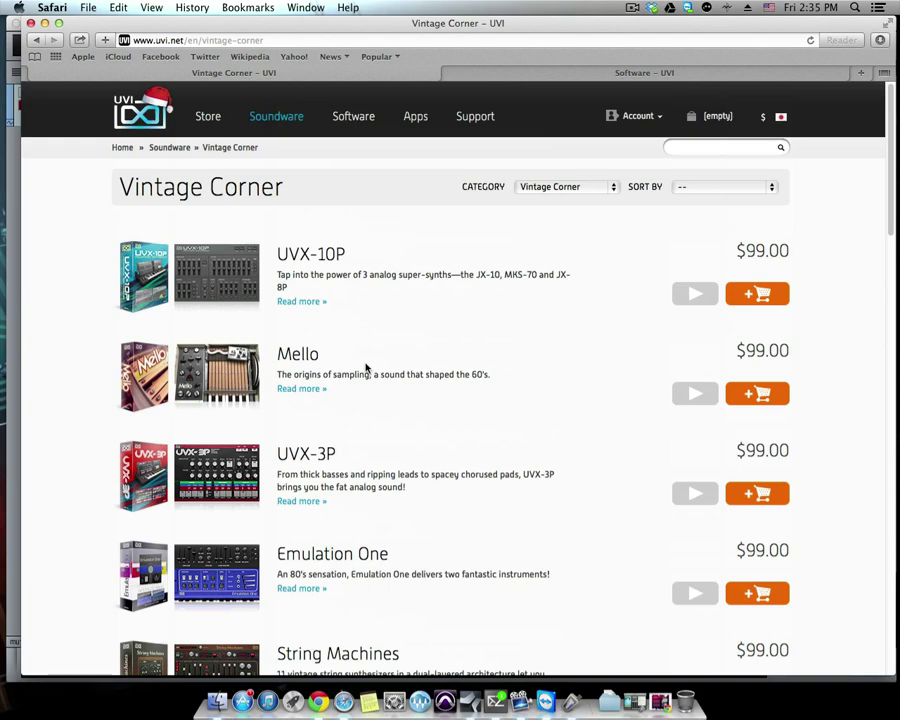
# Step: Go from the UVI Software page to the UVI Workstation product page, declining the keychain request
pyautogui.click(304, 36)
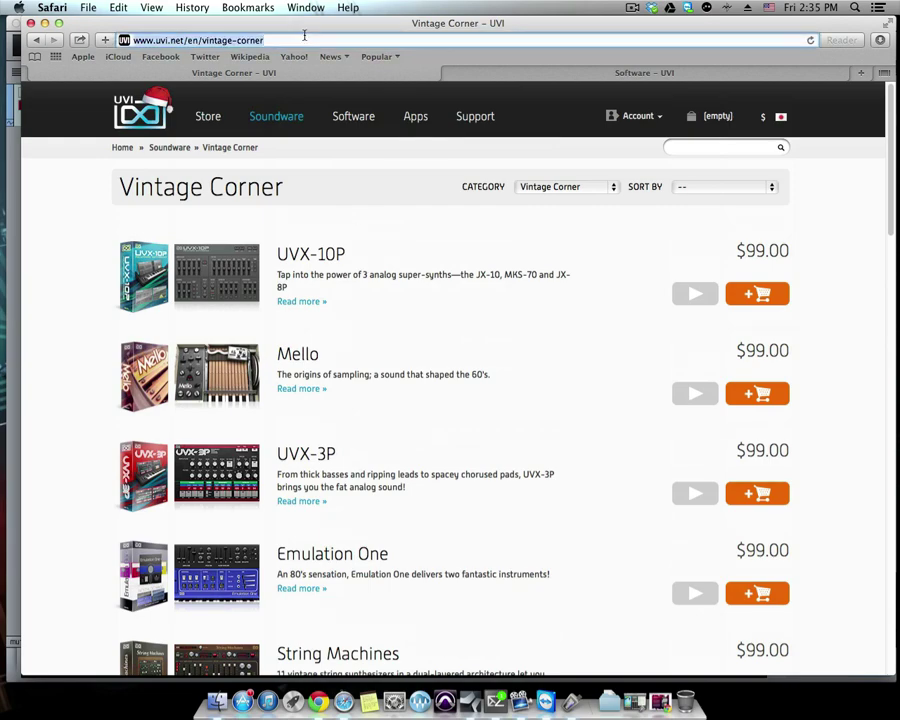
pyautogui.click(505, 76)
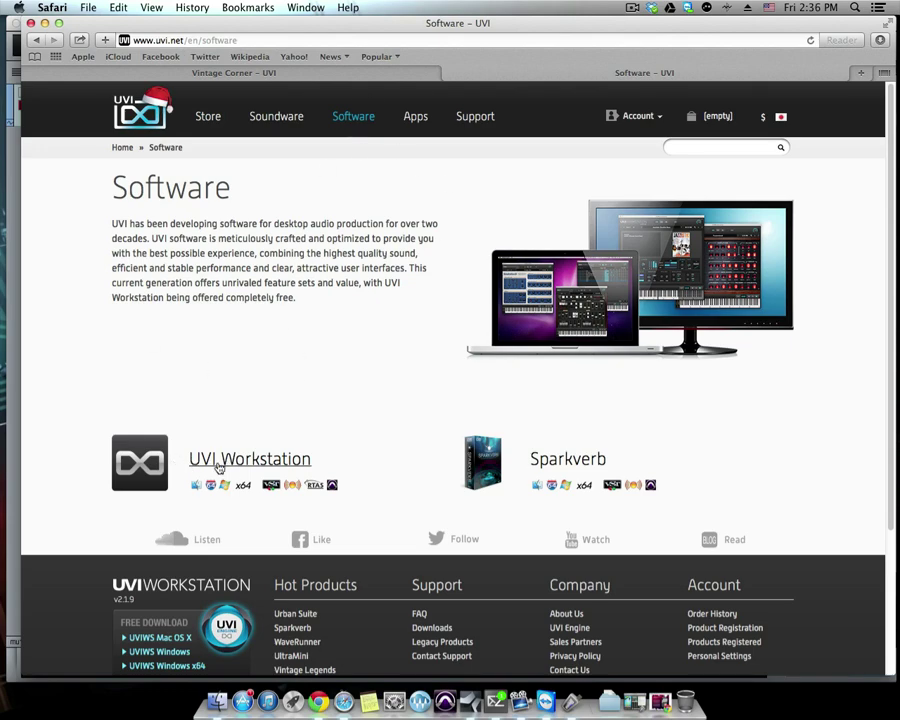
pyautogui.click(266, 457)
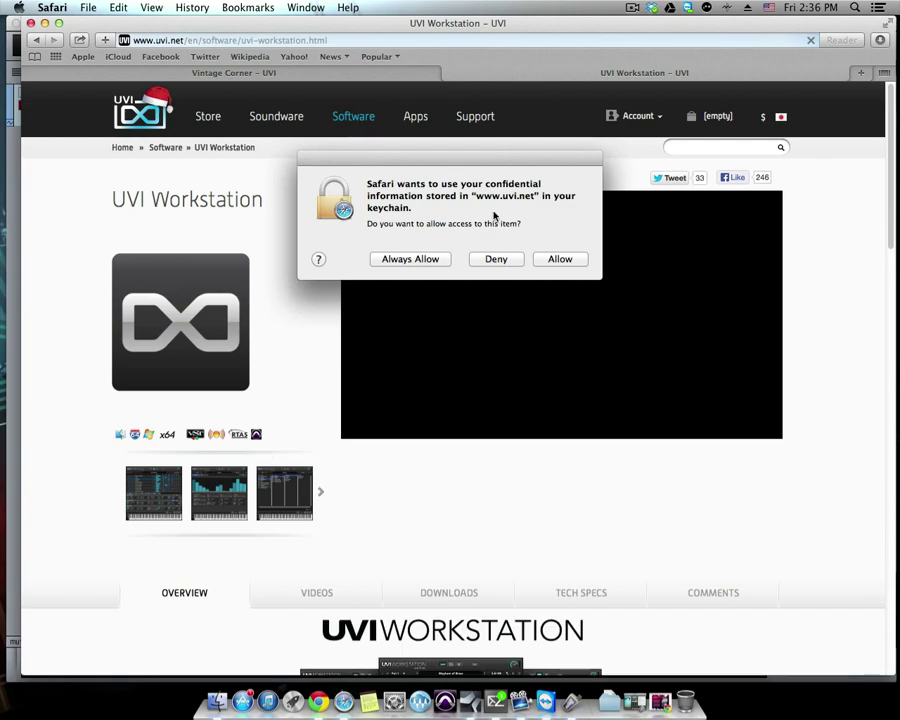
pyautogui.click(496, 259)
# Step: Decline the Flash storage request and show the version 2.1.9 downloads and user guides
pyautogui.scroll(-3, 329, 360)
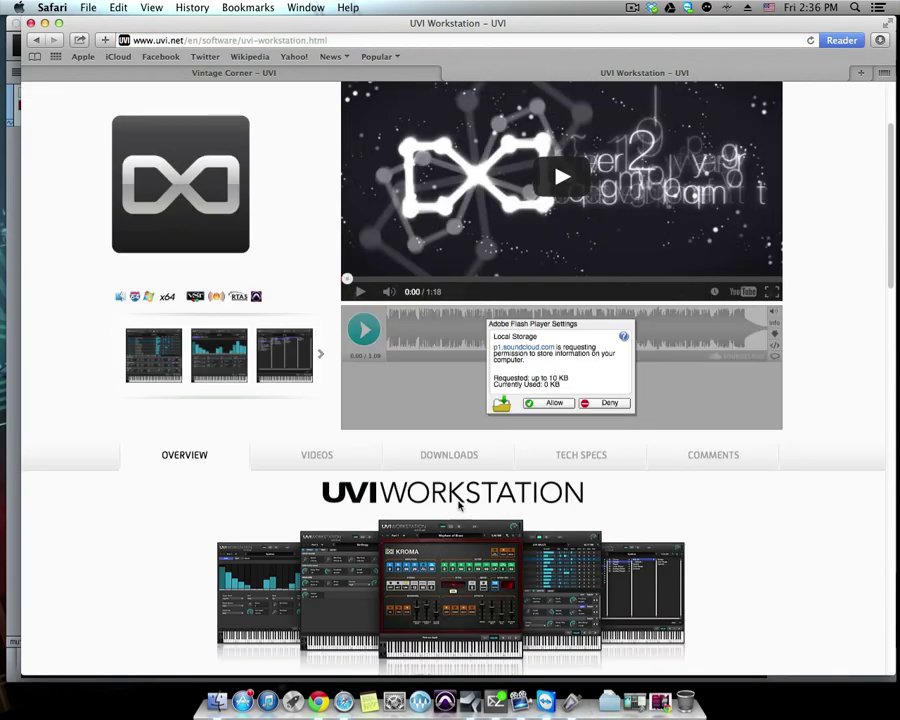
pyautogui.click(457, 459)
pyautogui.scroll(-3, 450, 462)
pyautogui.click(600, 287)
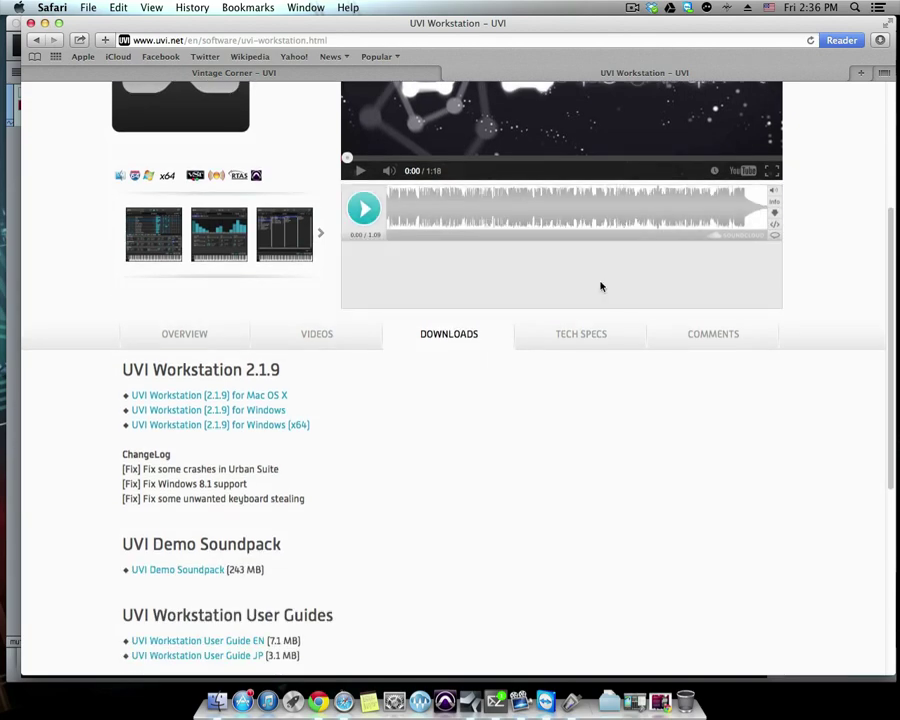